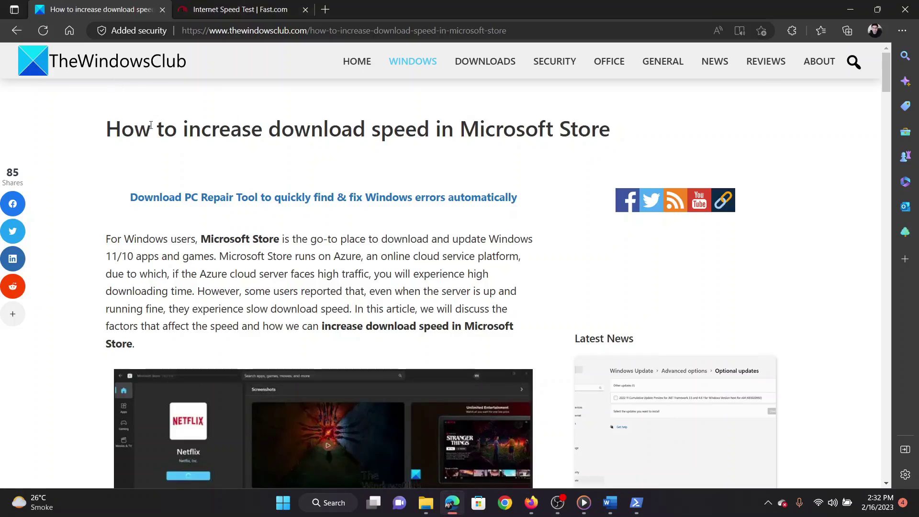
- Highlight the article title, then the 'Check the network bandwidth' fix in the list
{"action": "left_click_drag", "start_coordinate": [157, 129], "coordinate": [629, 135]}
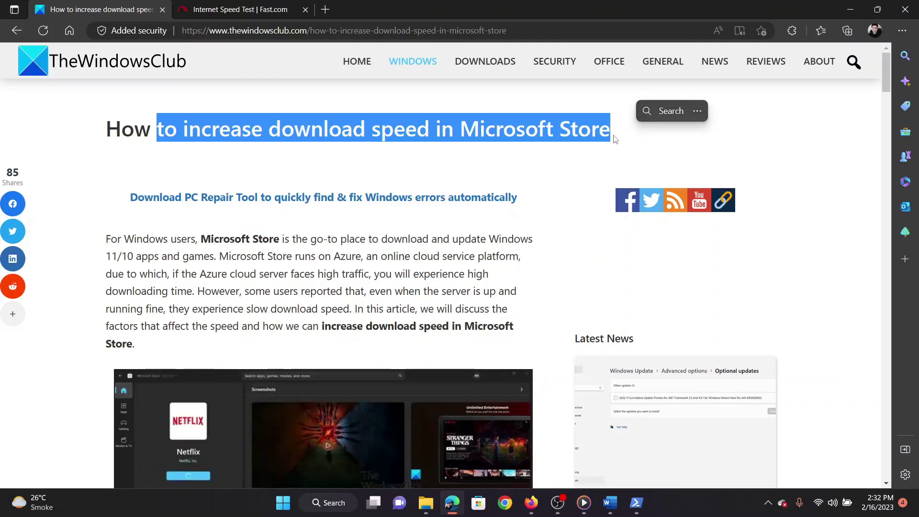
{"action": "left_click", "coordinate": [343, 268]}
{"action": "scroll", "coordinate": [343, 268], "scroll_direction": "down", "scroll_amount": 5}
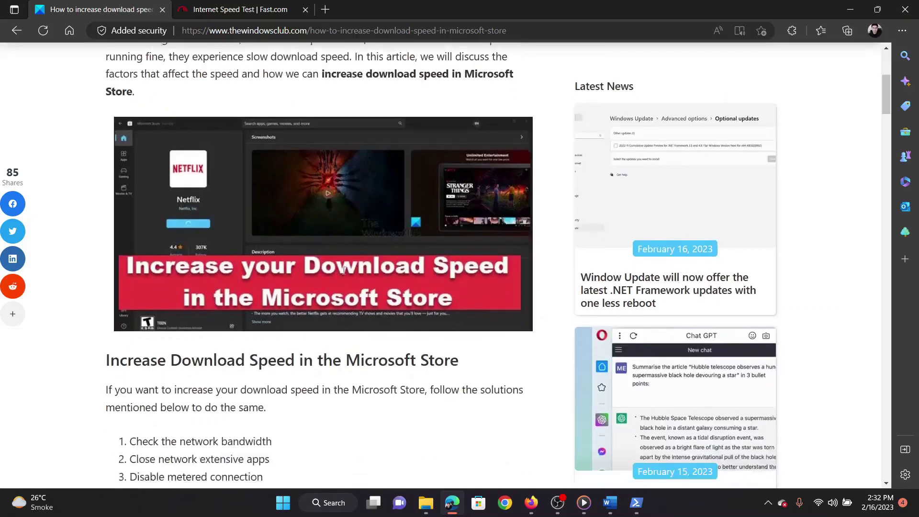
{"action": "scroll", "coordinate": [343, 268], "scroll_direction": "down", "scroll_amount": 2}
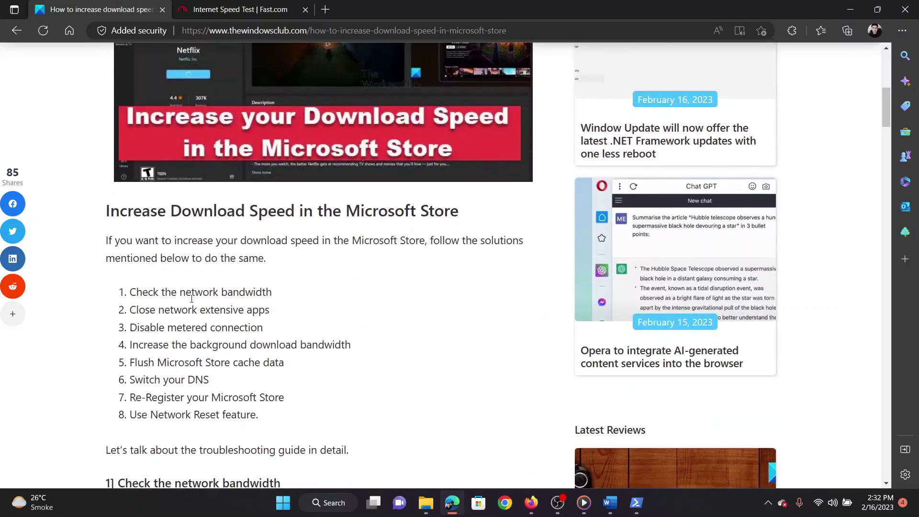
{"action": "left_click_drag", "start_coordinate": [130, 292], "coordinate": [272, 291]}
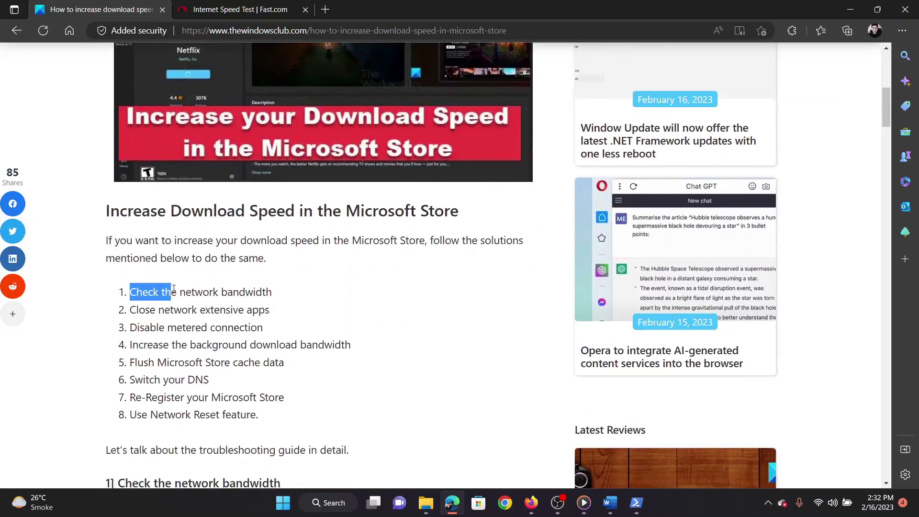
- Rerun the Fast.com speed test, which measures about 120 Mbps
{"action": "left_click", "coordinate": [303, 318]}
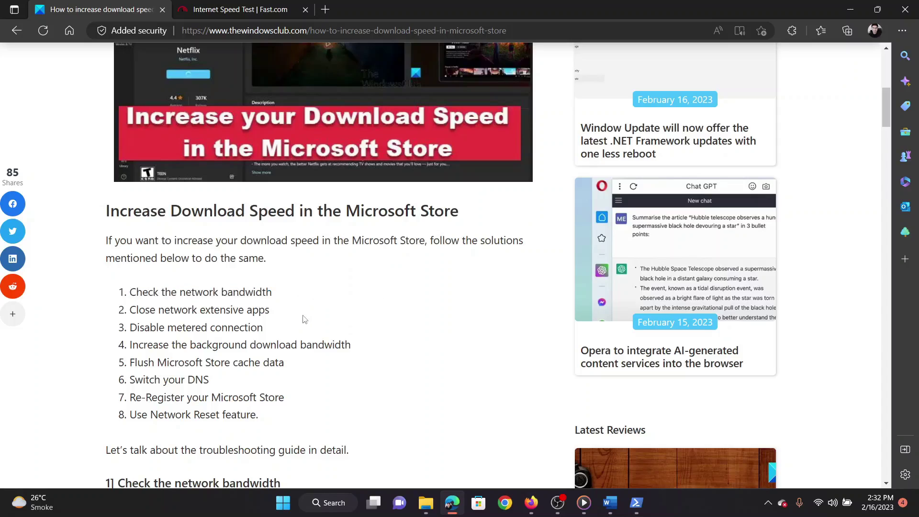
{"action": "left_click", "coordinate": [230, 9]}
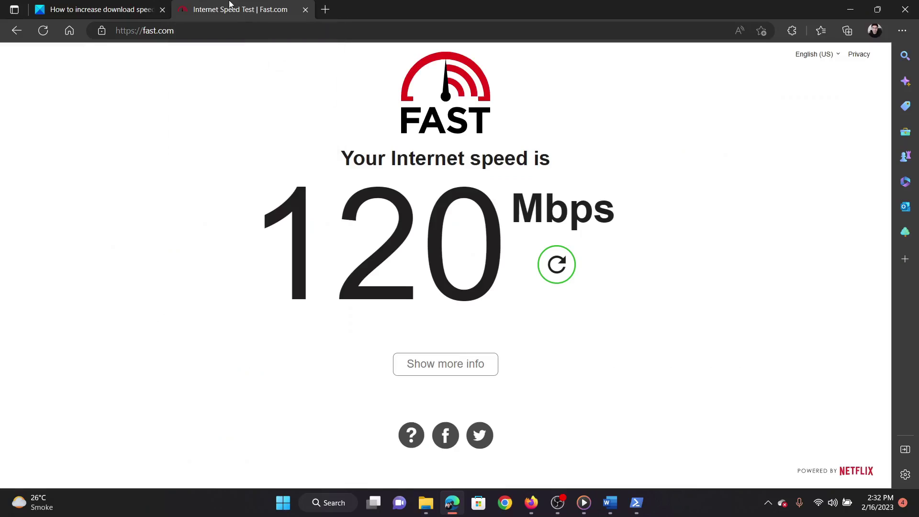
{"action": "left_click", "coordinate": [558, 267]}
- Back in the article, highlight the second fix about network-heavy apps
{"action": "left_click", "coordinate": [94, 9]}
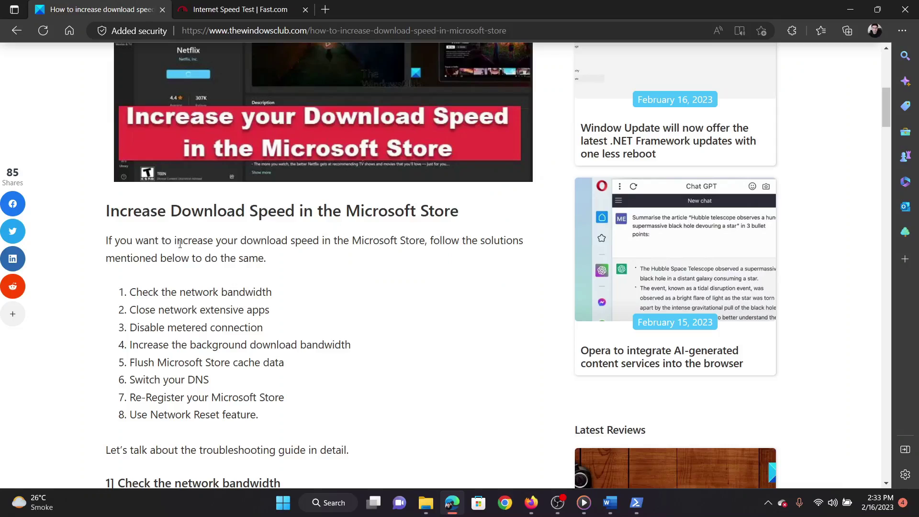
{"action": "left_click_drag", "start_coordinate": [139, 309], "coordinate": [267, 309]}
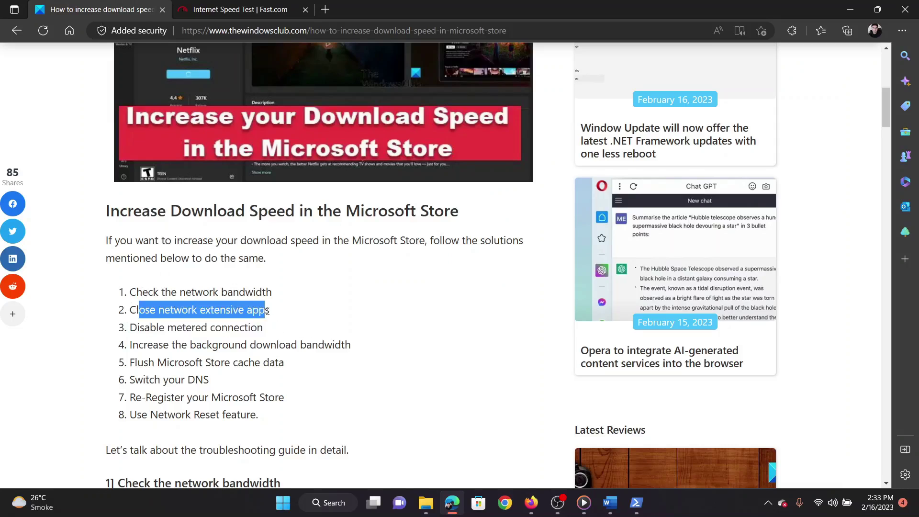
{"action": "left_click", "coordinate": [283, 324]}
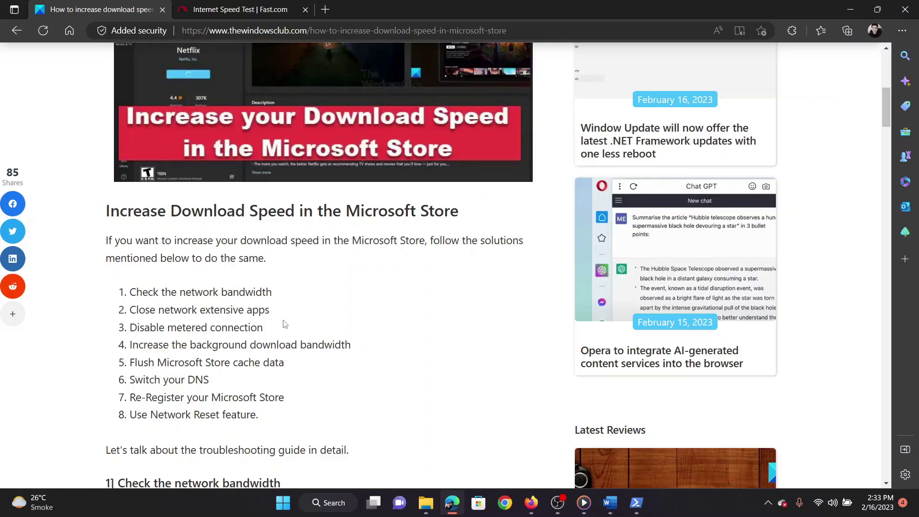
{"action": "left_click", "coordinate": [329, 502]}
{"action": "type", "text": "task"}
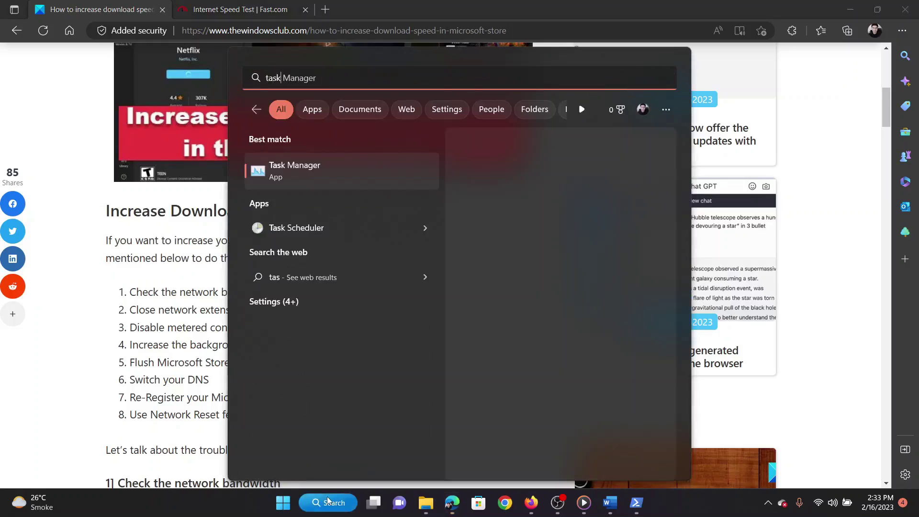
{"action": "key", "text": "Return"}
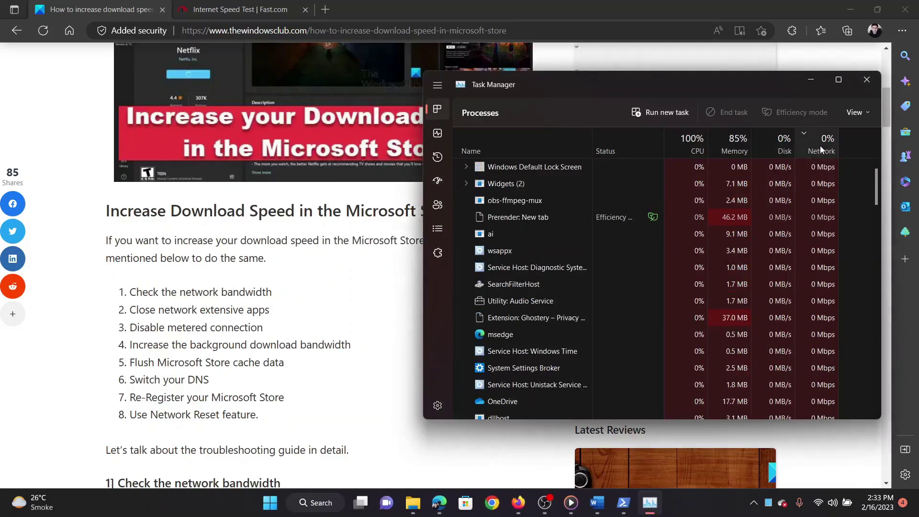
{"action": "left_click", "coordinate": [820, 146]}
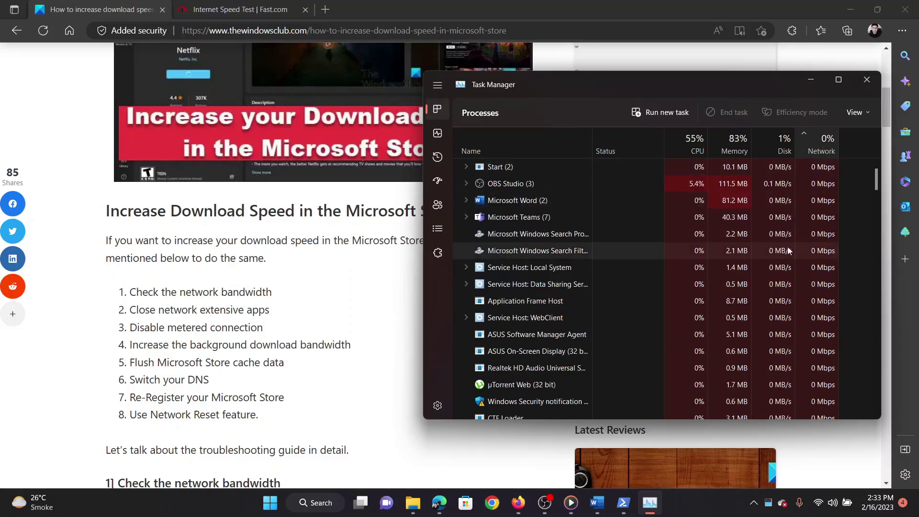
{"action": "left_click", "coordinate": [825, 145]}
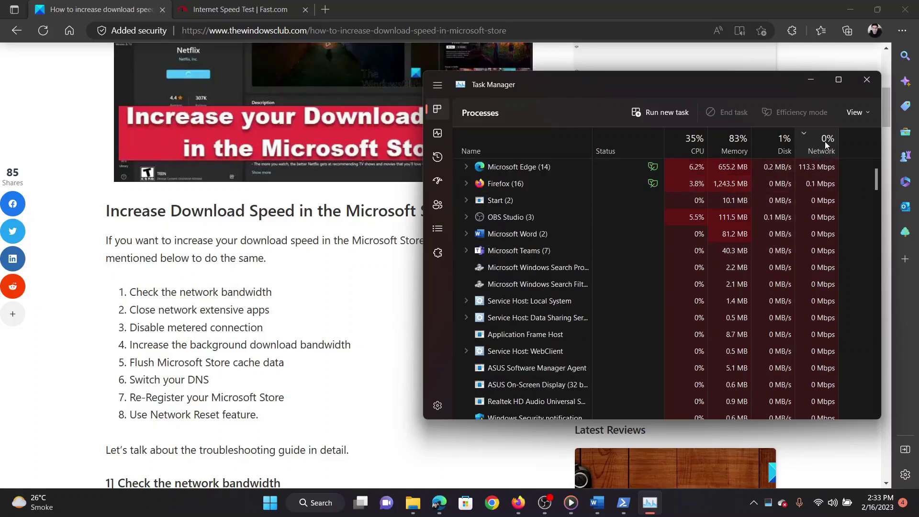
{"action": "left_click", "coordinate": [539, 166]}
{"action": "right_click", "coordinate": [533, 171]}
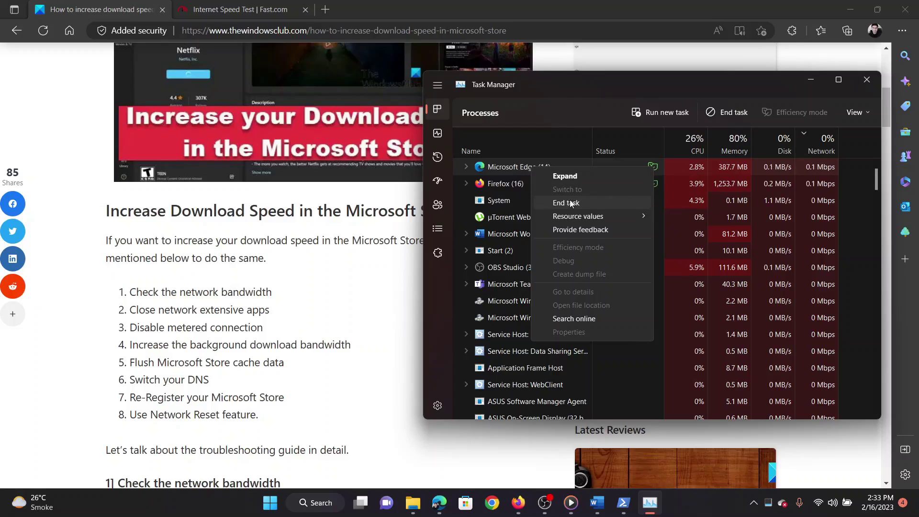
{"action": "left_click", "coordinate": [866, 79]}
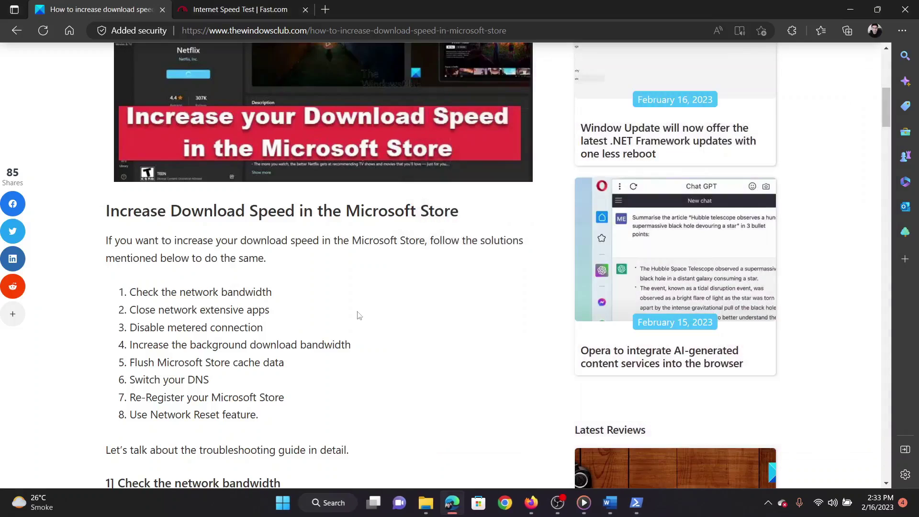
{"action": "left_click_drag", "start_coordinate": [136, 327], "coordinate": [262, 327]}
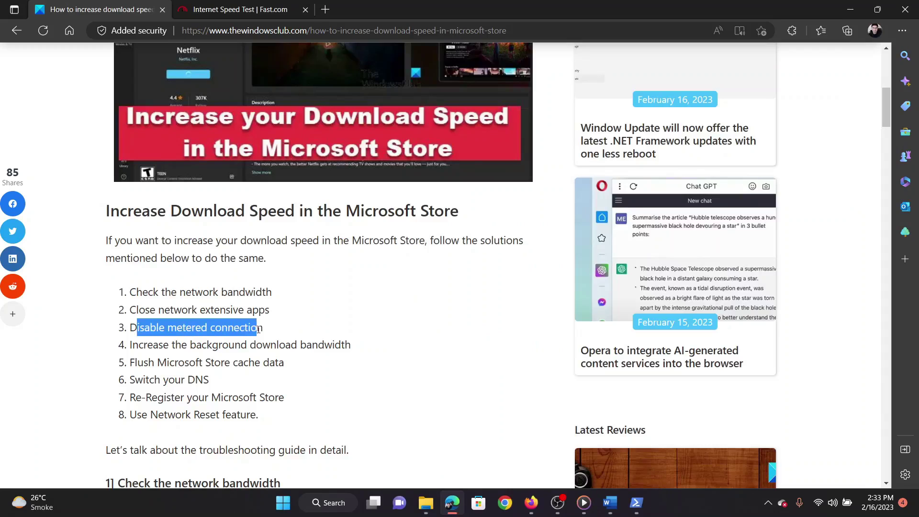
{"action": "left_click", "coordinate": [350, 373]}
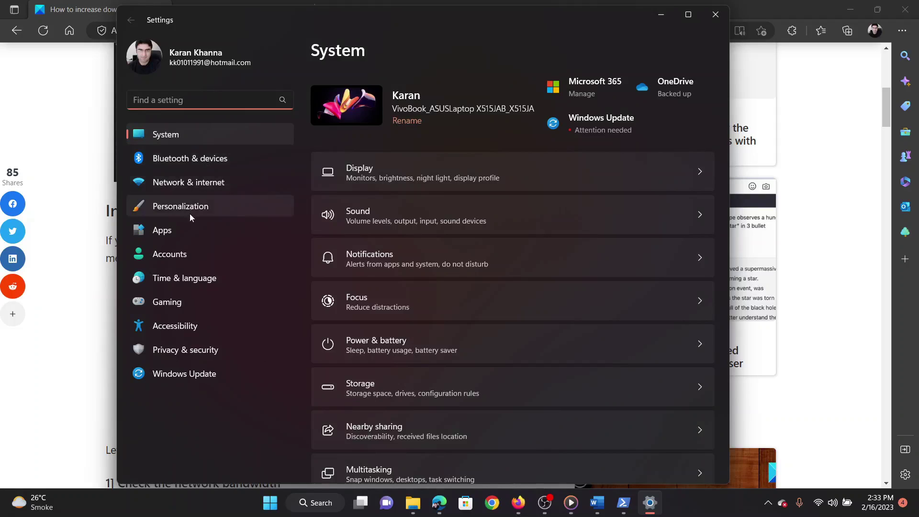
- Check the connected Wi-Fi network's properties, where metered connection is off
{"action": "left_click", "coordinate": [199, 182]}
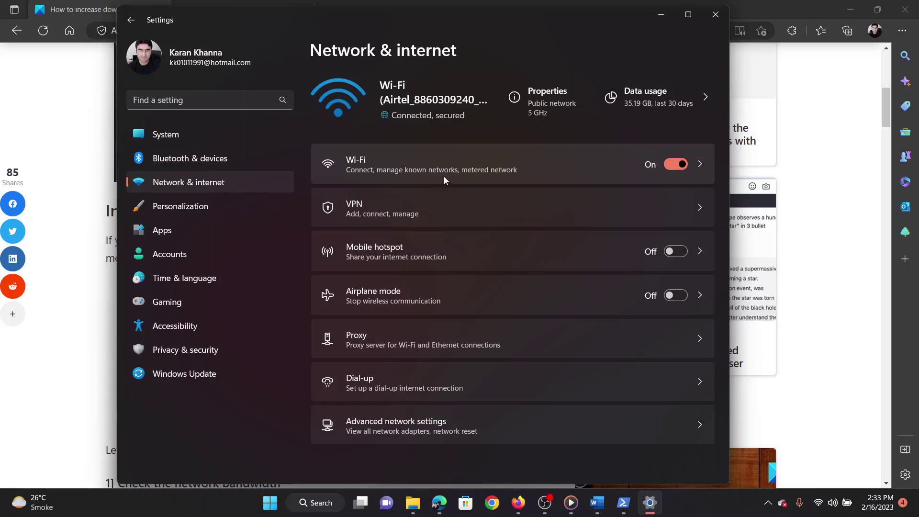
{"action": "left_click", "coordinate": [443, 176]}
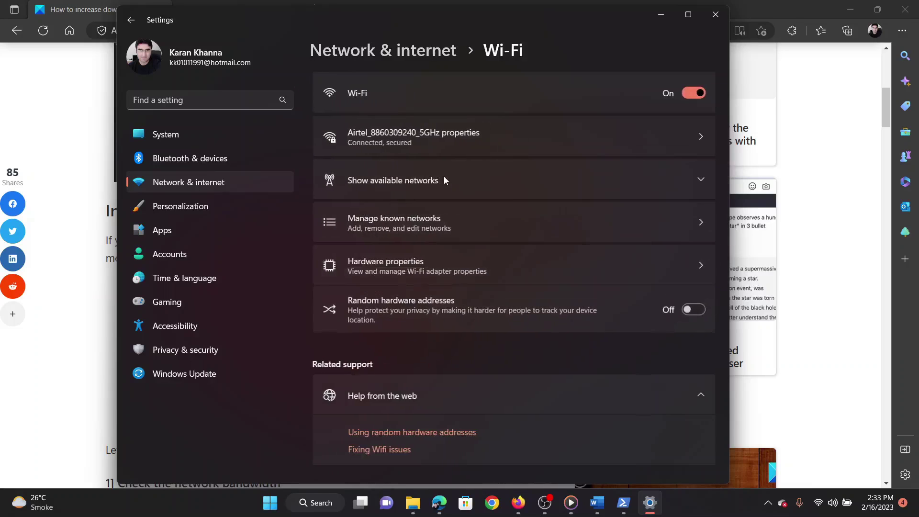
{"action": "left_click", "coordinate": [447, 142]}
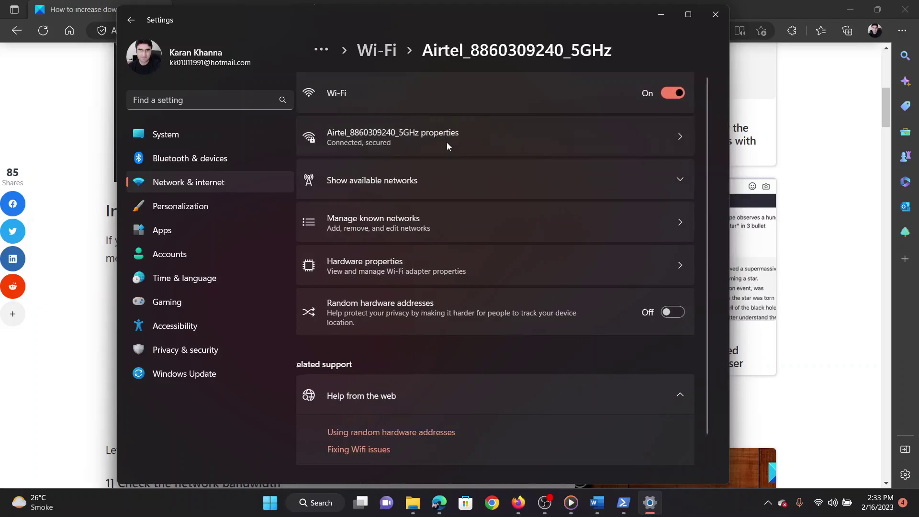
{"action": "scroll", "coordinate": [444, 241], "scroll_direction": "down", "scroll_amount": 5}
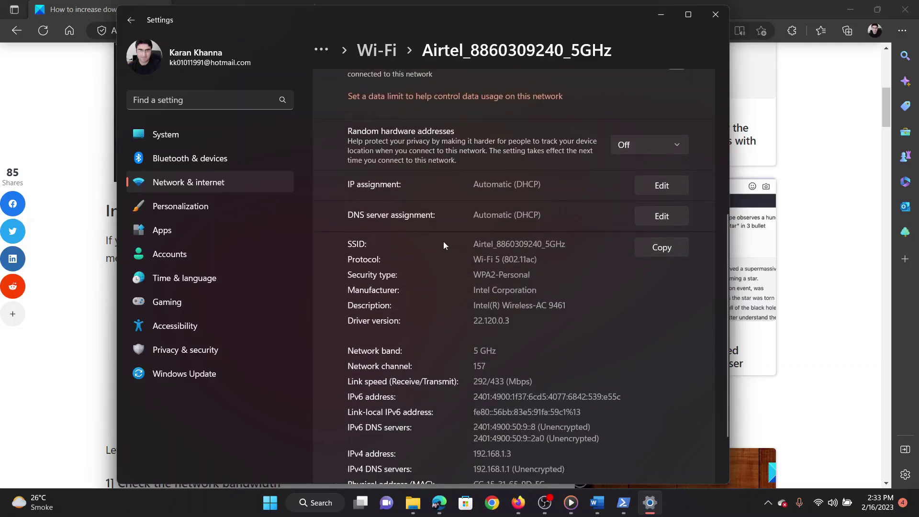
{"action": "scroll", "coordinate": [443, 241], "scroll_direction": "up", "scroll_amount": 3}
{"action": "scroll", "coordinate": [443, 241], "scroll_direction": "down", "scroll_amount": 5}
{"action": "scroll", "coordinate": [443, 241], "scroll_direction": "up", "scroll_amount": 6}
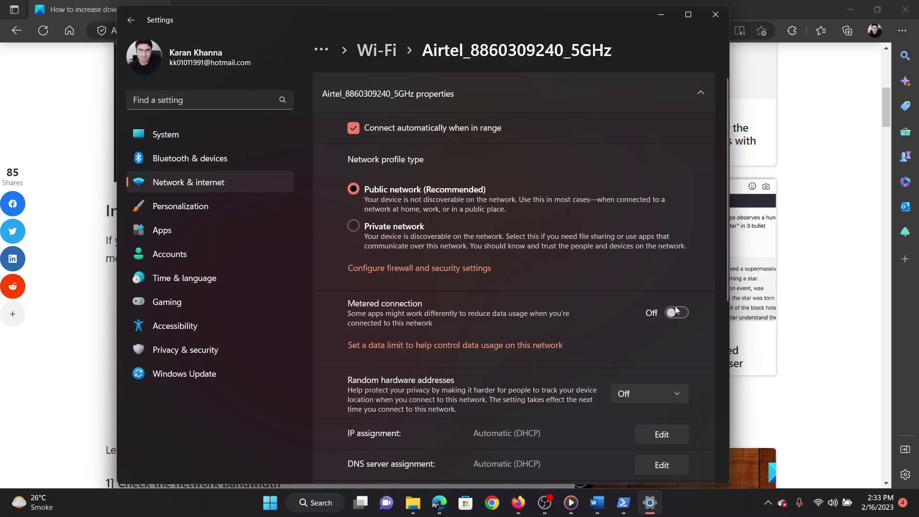
- Close Settings and highlight the background-bandwidth fix and the 'Switch your DNS' step
{"action": "left_click", "coordinate": [716, 14]}
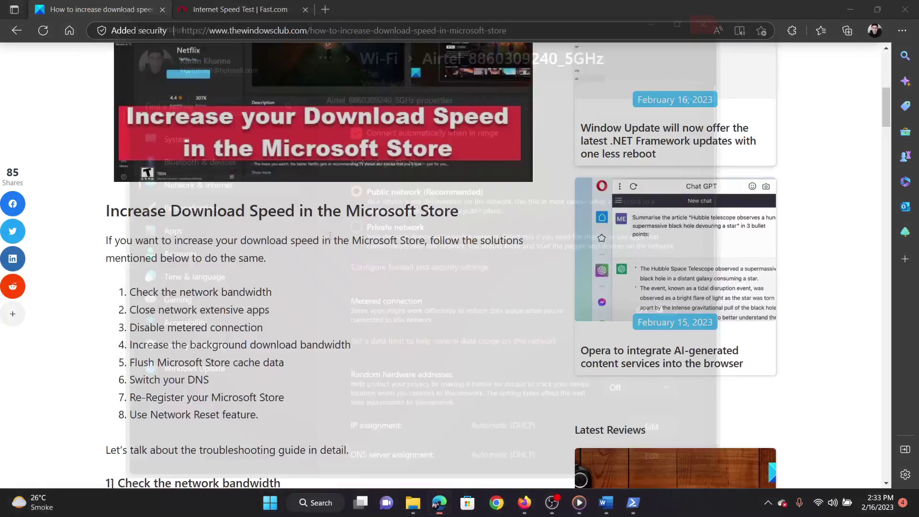
{"action": "left_click_drag", "start_coordinate": [131, 345], "coordinate": [325, 344]}
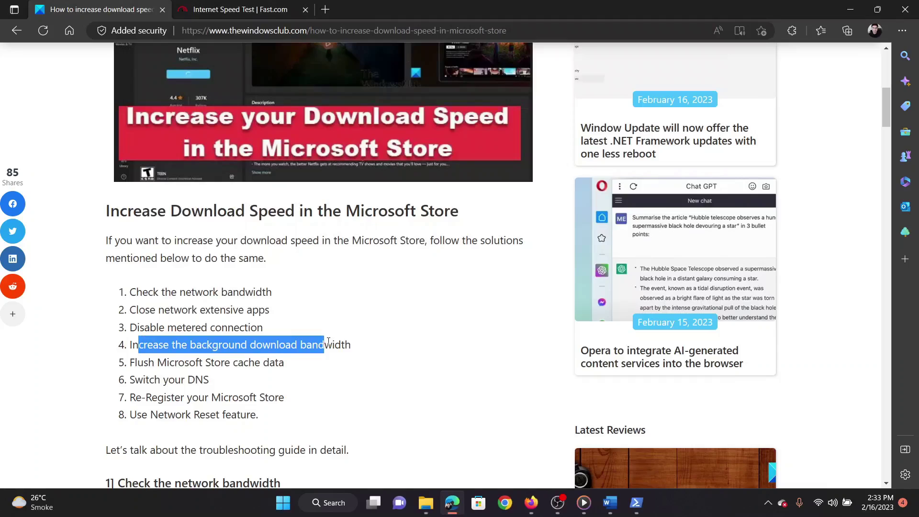
{"action": "left_click_drag", "start_coordinate": [130, 379], "coordinate": [209, 379]}
{"action": "left_click", "coordinate": [313, 385]}
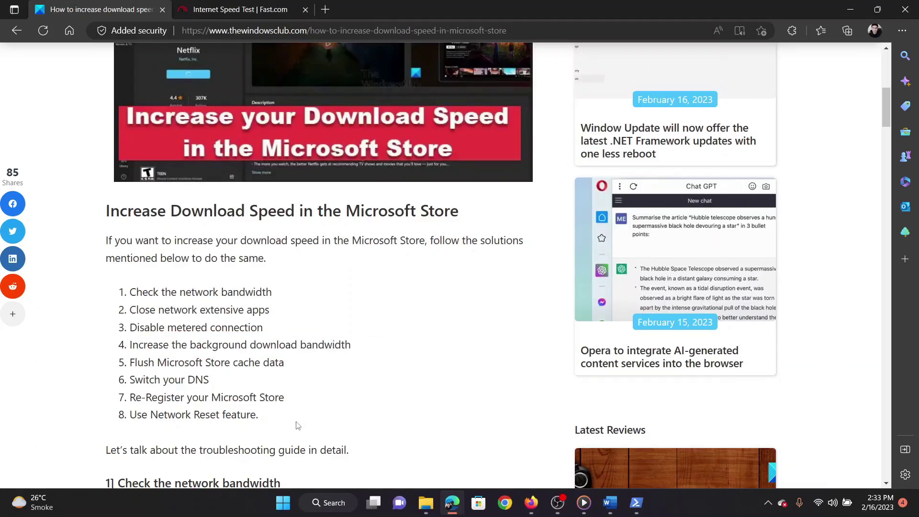
- Raise Delivery Optimization's background and foreground download limits to 100%
{"action": "right_click", "coordinate": [284, 503]}
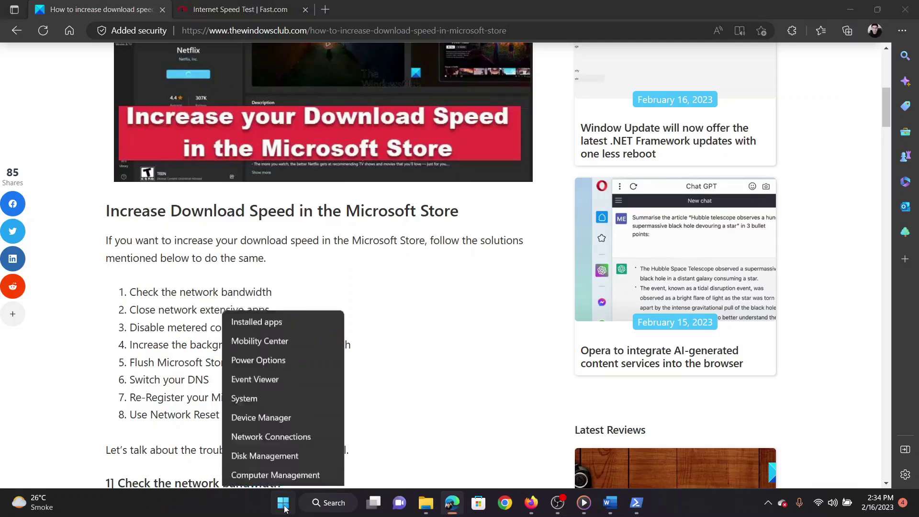
{"action": "left_click", "coordinate": [246, 377]}
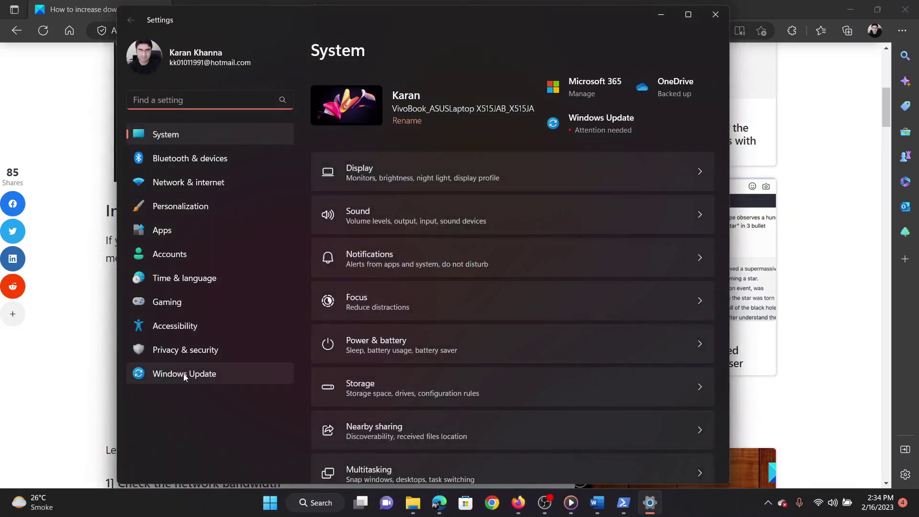
{"action": "left_click", "coordinate": [185, 375]}
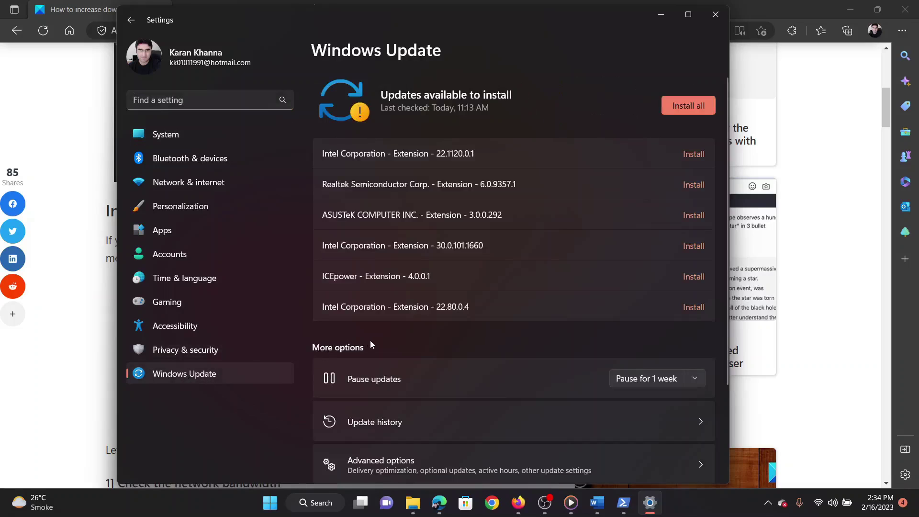
{"action": "scroll", "coordinate": [396, 347], "scroll_direction": "down", "scroll_amount": 3}
{"action": "scroll", "coordinate": [395, 347], "scroll_direction": "down", "scroll_amount": 1}
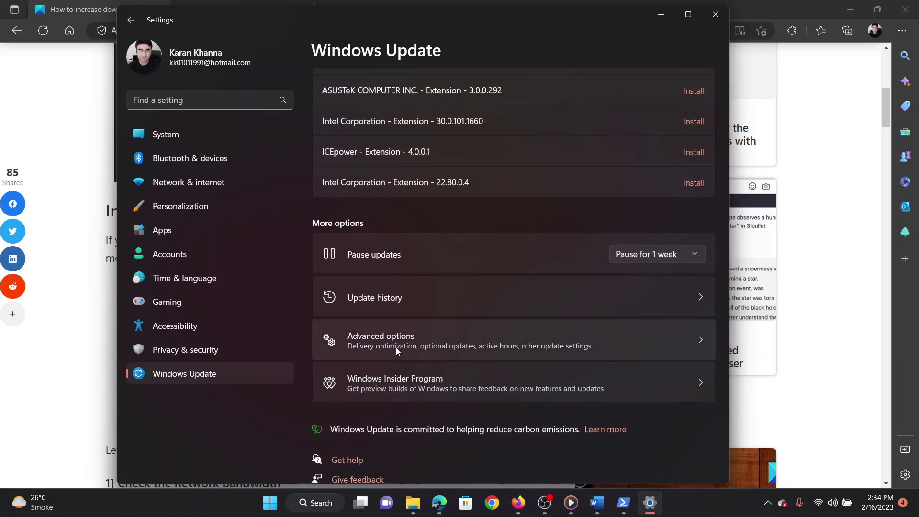
{"action": "left_click", "coordinate": [396, 347]}
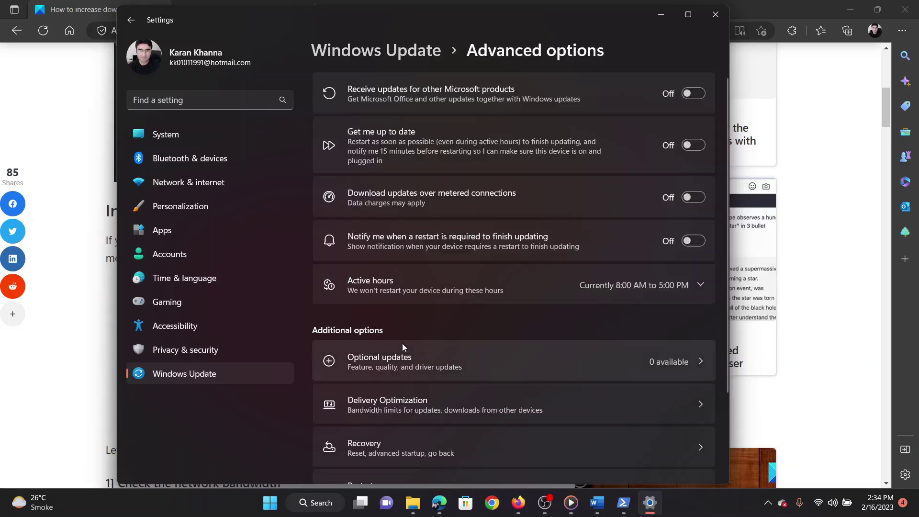
{"action": "left_click", "coordinate": [413, 408]}
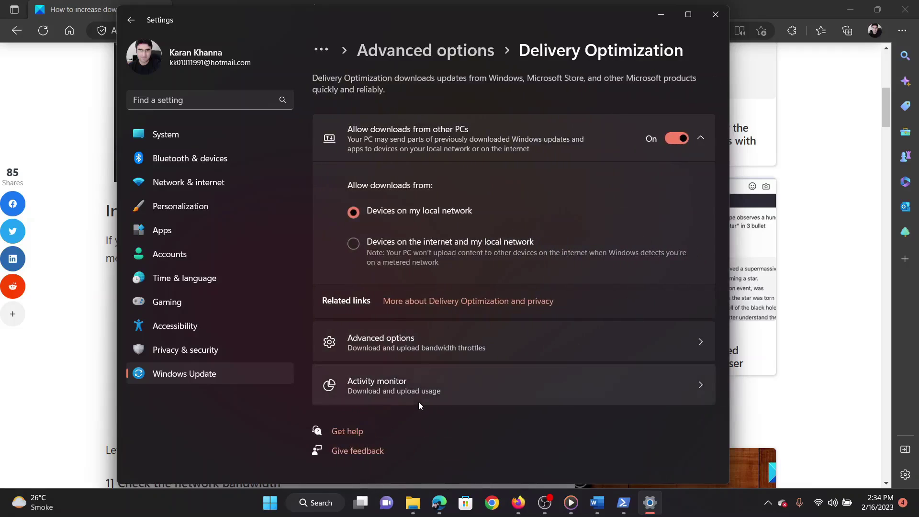
{"action": "left_click", "coordinate": [436, 345]}
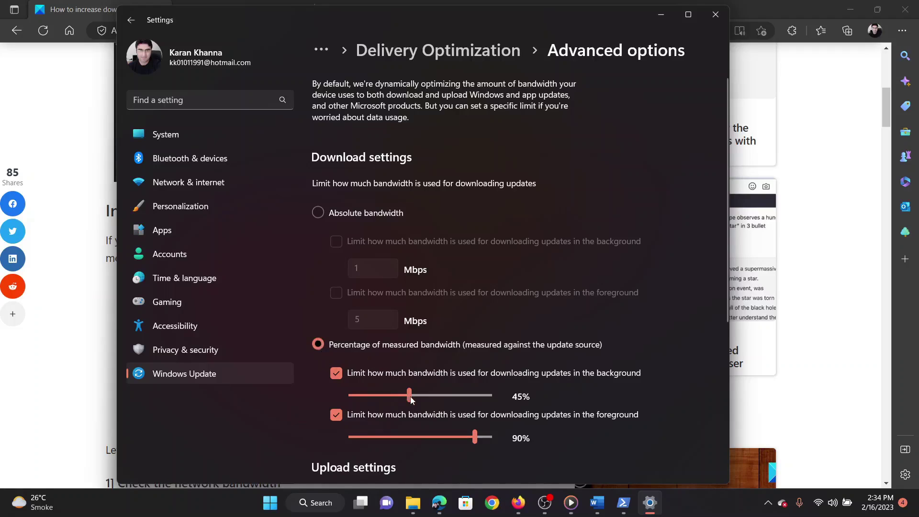
{"action": "mouse_move", "coordinate": [410, 396]}
{"action": "left_click_drag", "start_coordinate": [412, 397], "coordinate": [490, 396]}
{"action": "left_click_drag", "start_coordinate": [474, 438], "coordinate": [490, 438]}
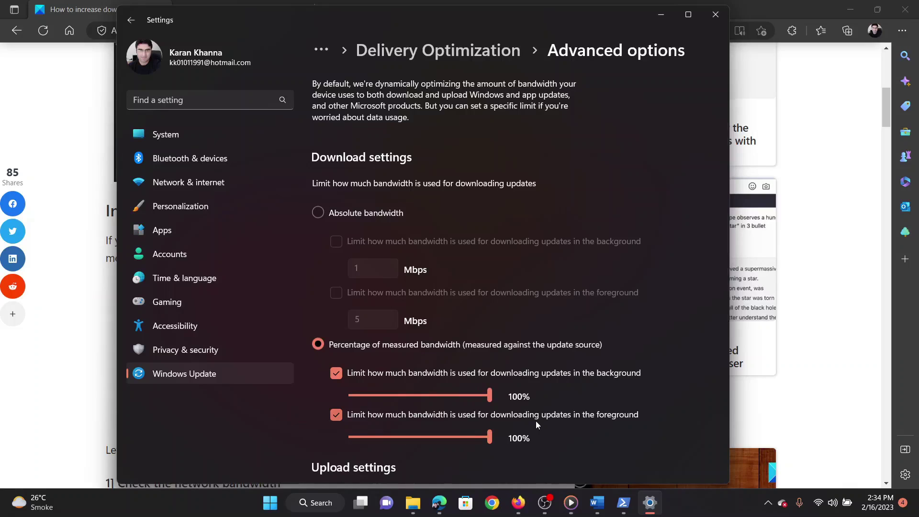
- Close Settings and highlight the 'Flush Microsoft Store cache data' step
{"action": "left_click", "coordinate": [91, 385]}
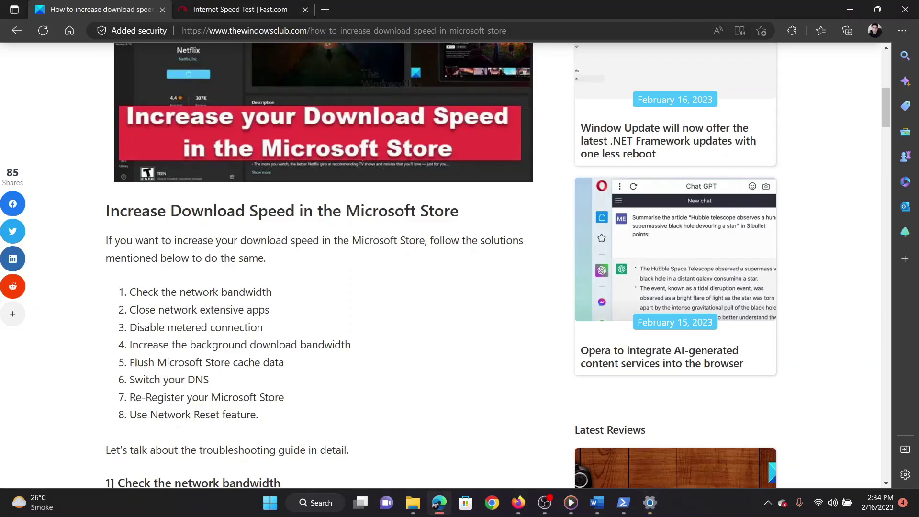
{"action": "left_click_drag", "start_coordinate": [134, 362], "coordinate": [284, 362]}
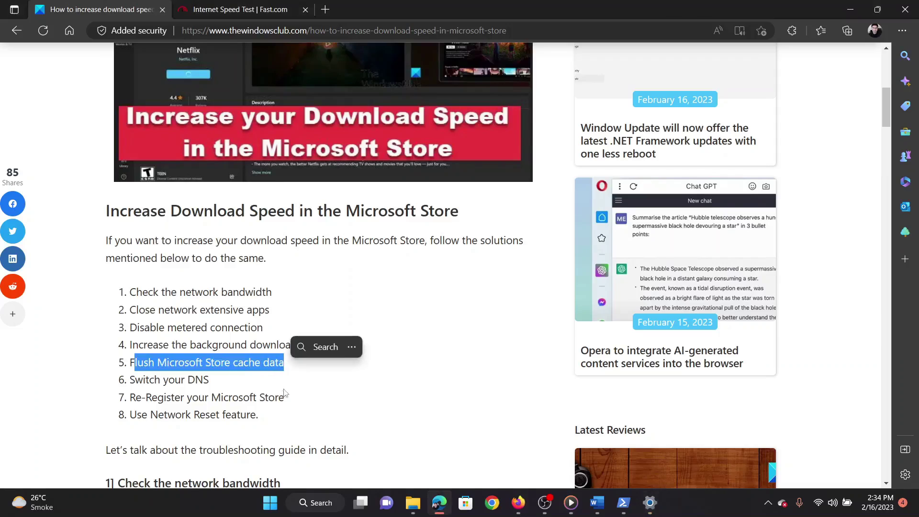
{"action": "left_click", "coordinate": [296, 426]}
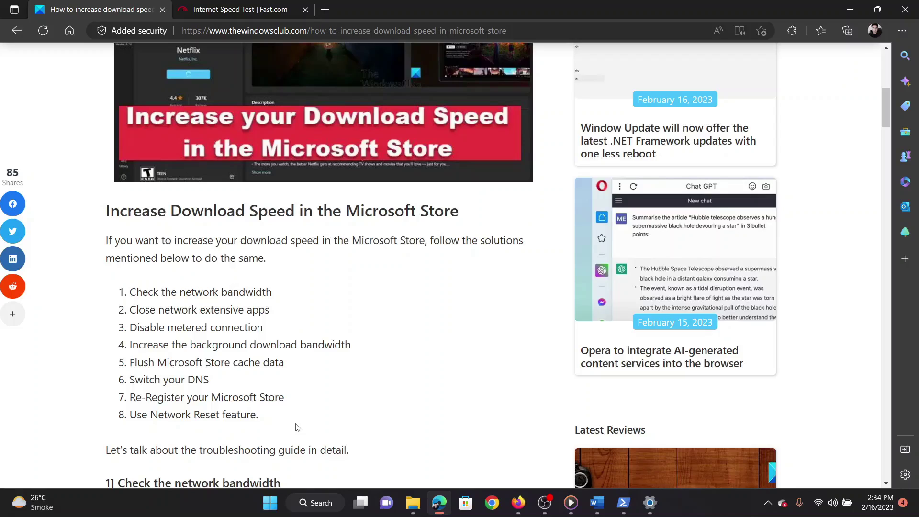
- Run wsreset from the Run dialog, then close the Microsoft Store window
{"action": "key", "text": "super+r"}
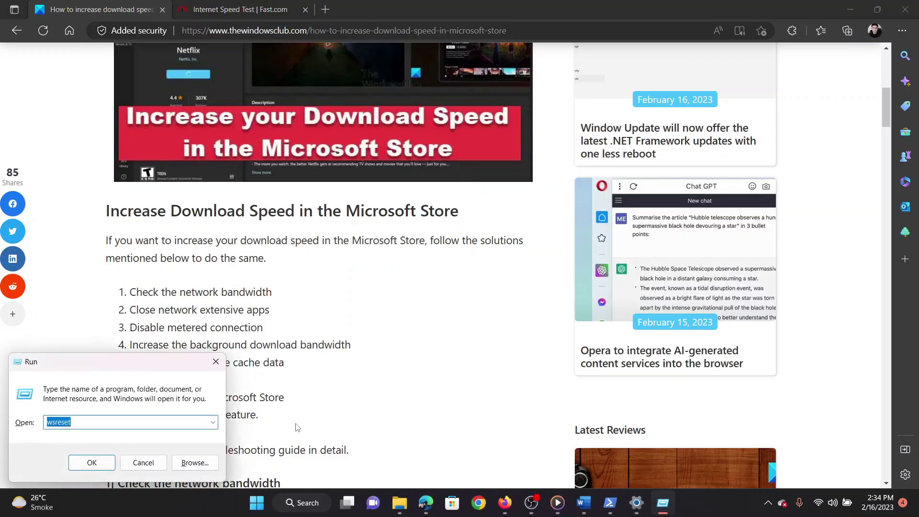
{"action": "key", "text": "End"}
{"action": "key", "text": "Return"}
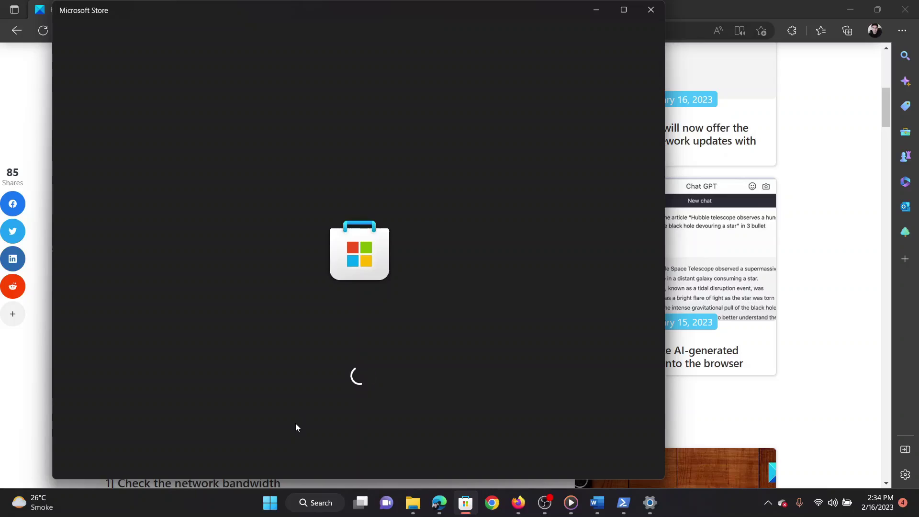
{"action": "left_click", "coordinate": [650, 10]}
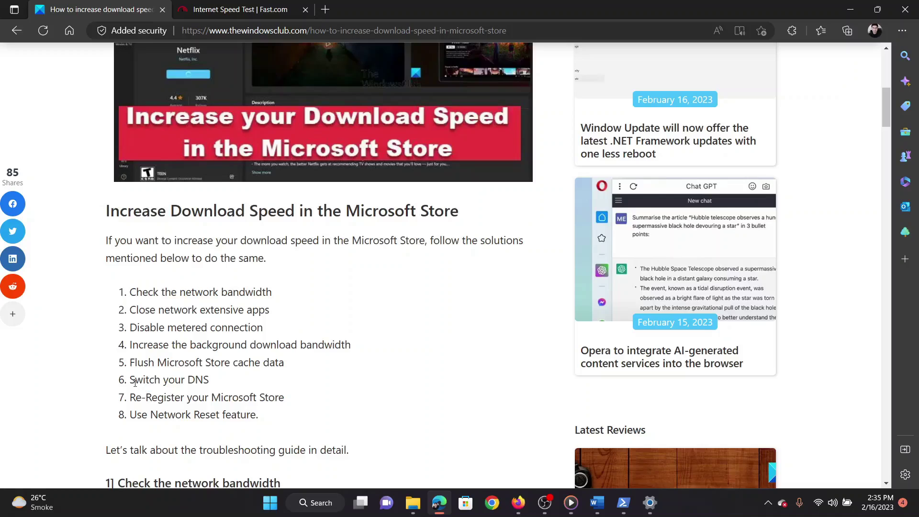
- Highlight the 'Switch your DNS' step, then launch ncpa.cpl from the Run dialog
{"action": "left_click_drag", "start_coordinate": [131, 379], "coordinate": [208, 379]}
{"action": "left_click", "coordinate": [192, 404]}
{"action": "key", "text": "super+r"}
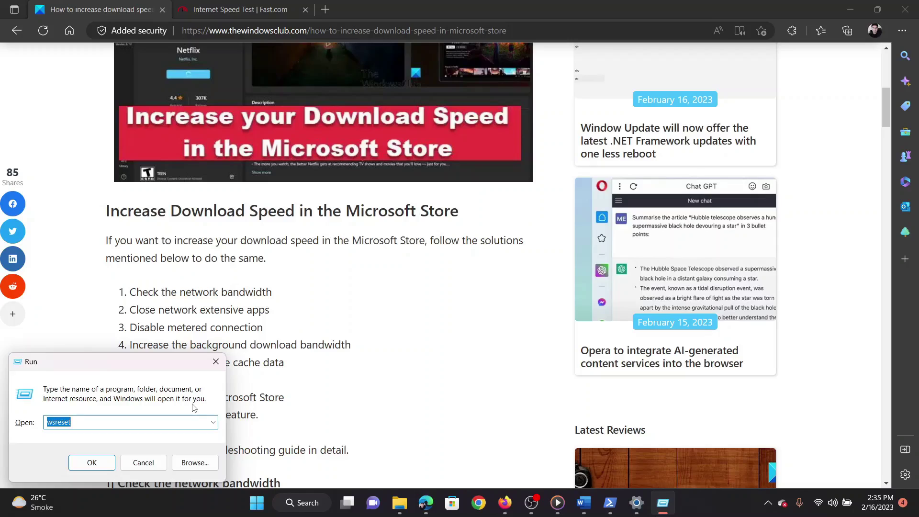
{"action": "type", "text": "ncpa.cpl"}
{"action": "key", "text": "Return"}
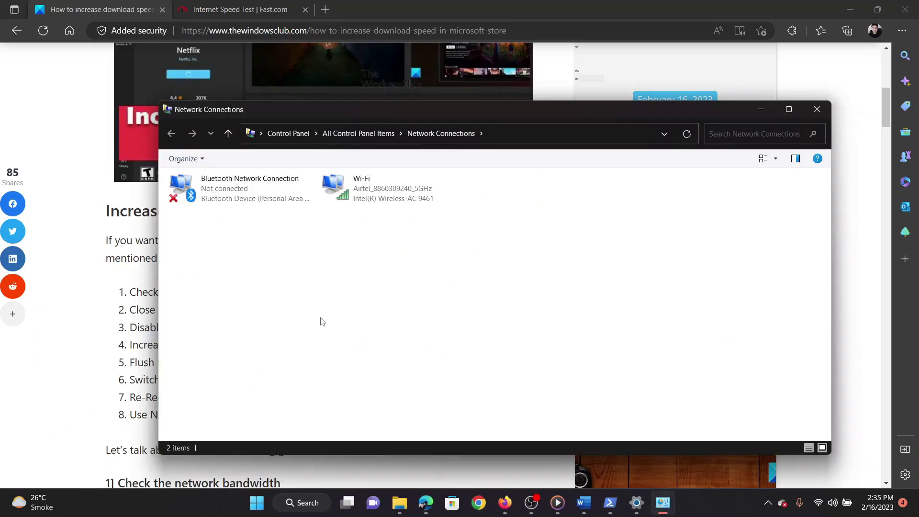
- Enter preferred DNS 8.8.8.8 and alternate 8.8.4.4 in Wi-Fi IPv4 properties, then close Wi-Fi Properties
{"action": "right_click", "coordinate": [373, 196]}
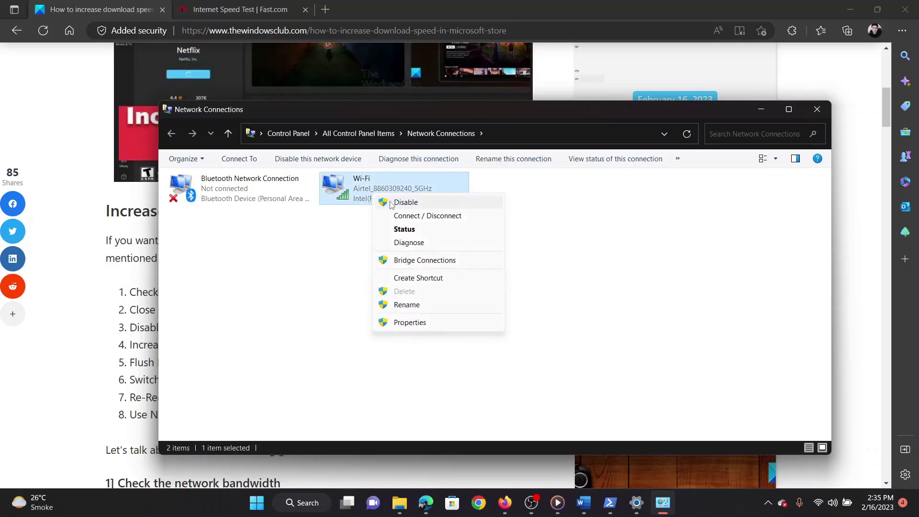
{"action": "left_click", "coordinate": [434, 322]}
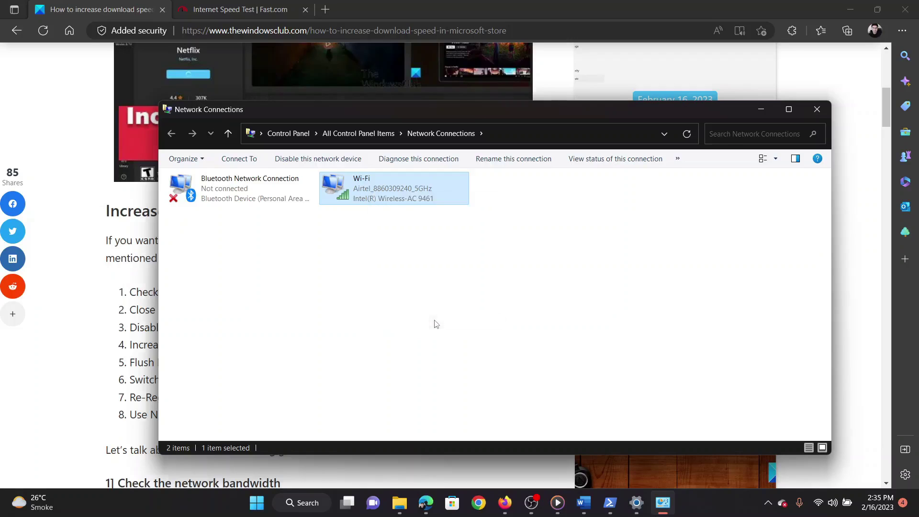
{"action": "double_click", "coordinate": [242, 302]}
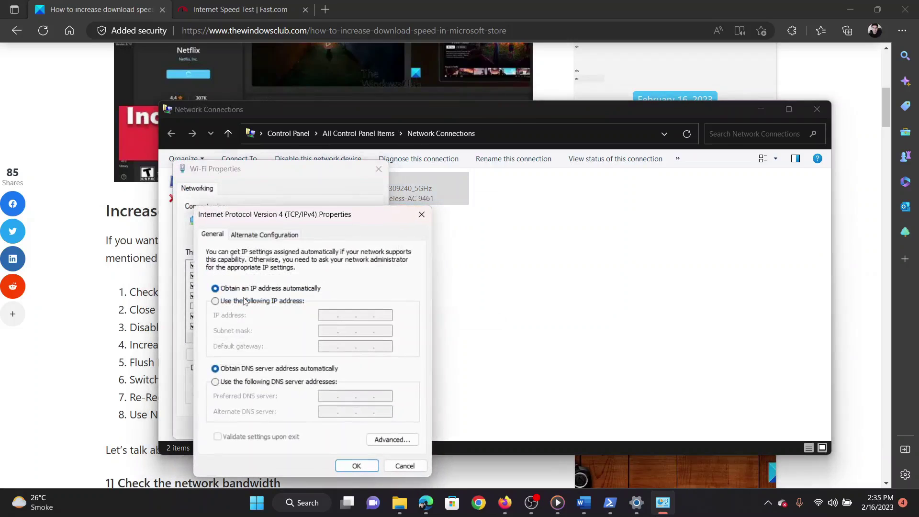
{"action": "left_click", "coordinate": [215, 381]}
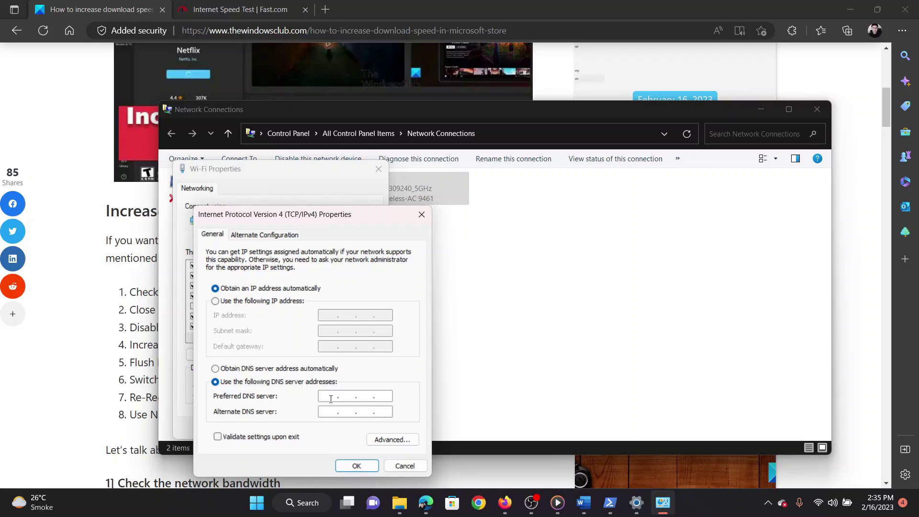
{"action": "type", "text": "8888"}
{"action": "left_click", "coordinate": [330, 412]}
{"action": "type", "text": "8.8"}
{"action": "type", "text": ".4.4"}
{"action": "left_click", "coordinate": [356, 466]}
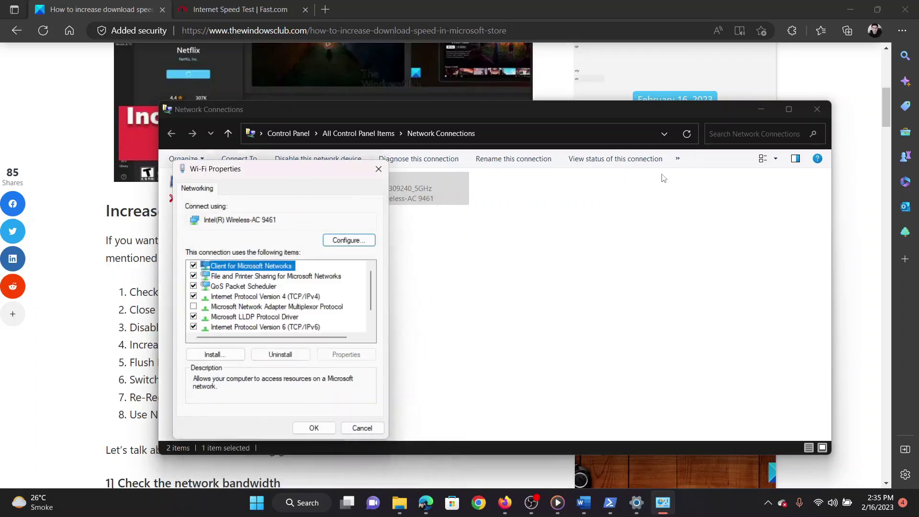
{"action": "left_click", "coordinate": [378, 169]}
- Close Network Connections and highlight the 'Re-Register your Microsoft Store' step
{"action": "left_click", "coordinate": [817, 109]}
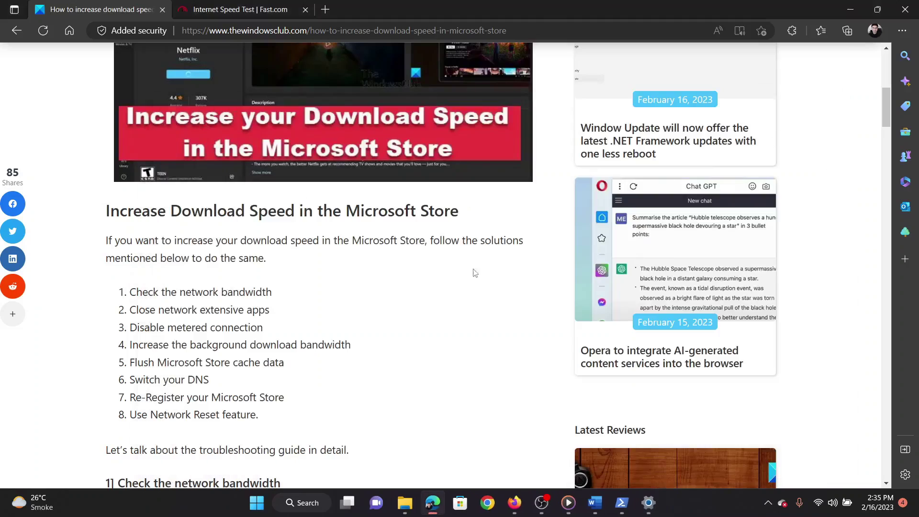
{"action": "left_click_drag", "start_coordinate": [134, 397], "coordinate": [282, 399]}
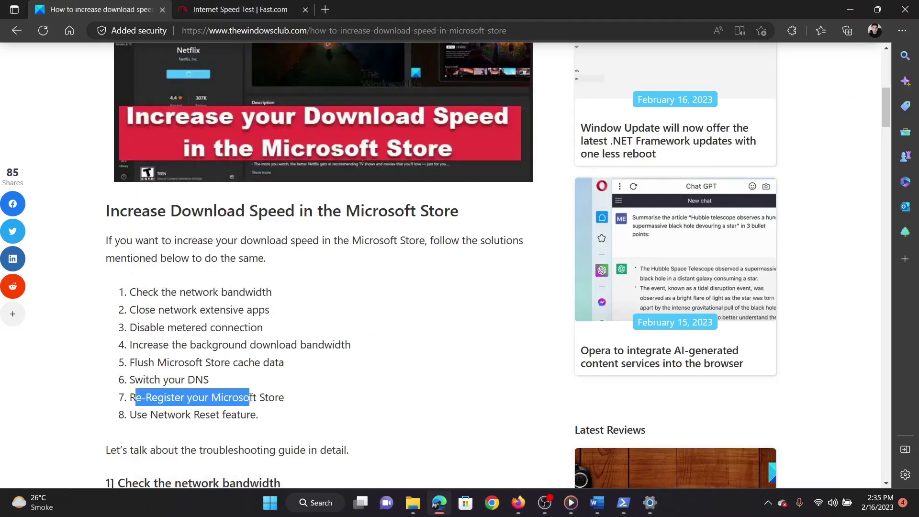
{"action": "left_click", "coordinate": [341, 437]}
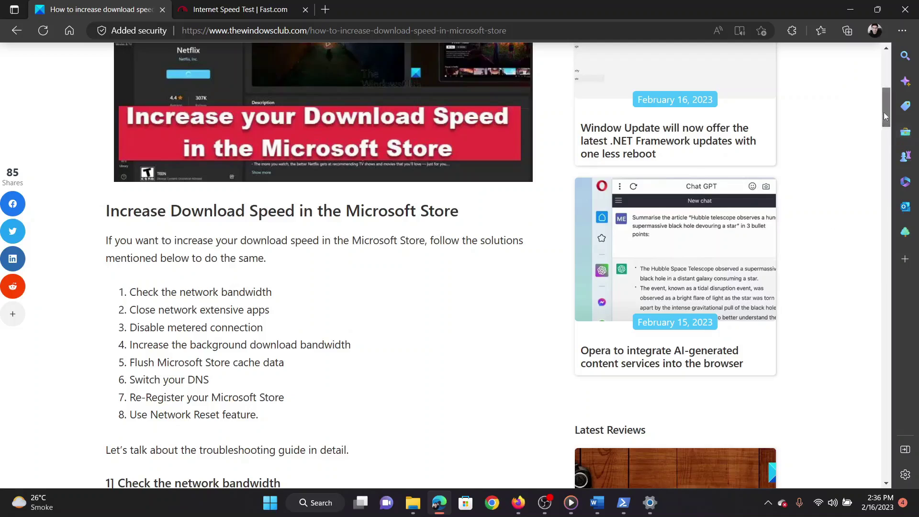
{"action": "left_click_drag", "start_coordinate": [884, 112], "coordinate": [885, 367]}
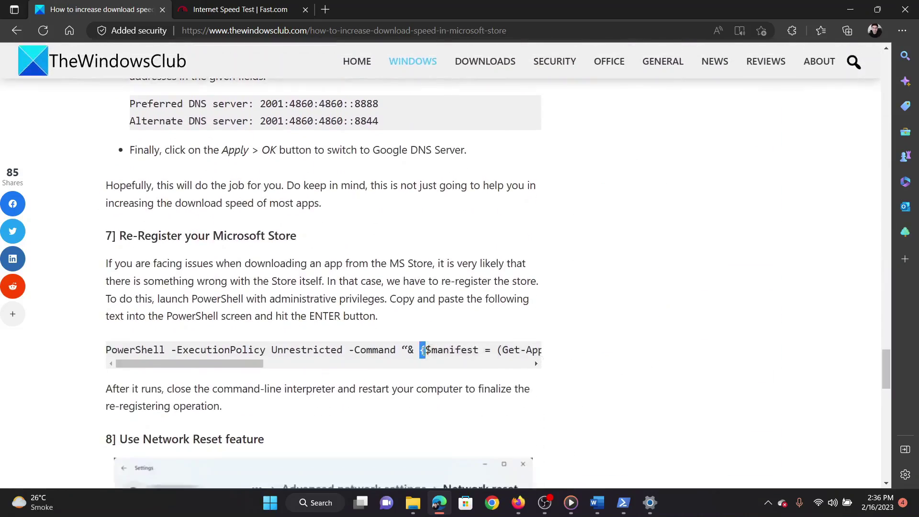
- Select the full PowerShell re-register command and copy it
{"action": "triple_click", "coordinate": [425, 351]}
{"action": "right_click", "coordinate": [427, 348]}
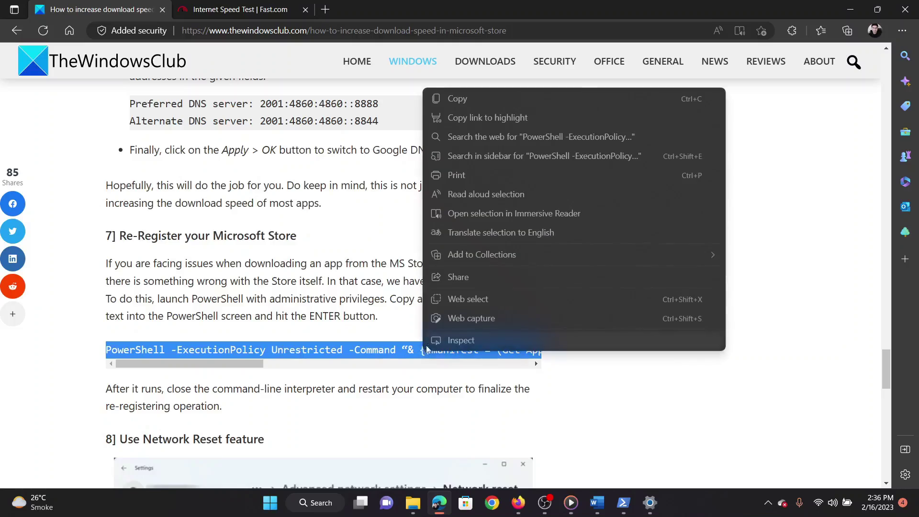
{"action": "left_click", "coordinate": [483, 101]}
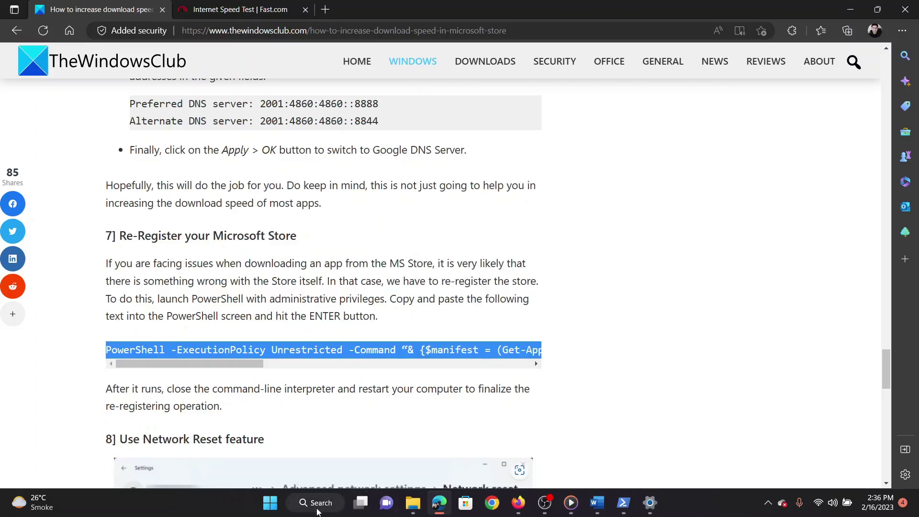
- Paste and run the re-register command in an administrator PowerShell, then return to Edge
{"action": "left_click", "coordinate": [317, 503]}
{"action": "type", "text": "powe"}
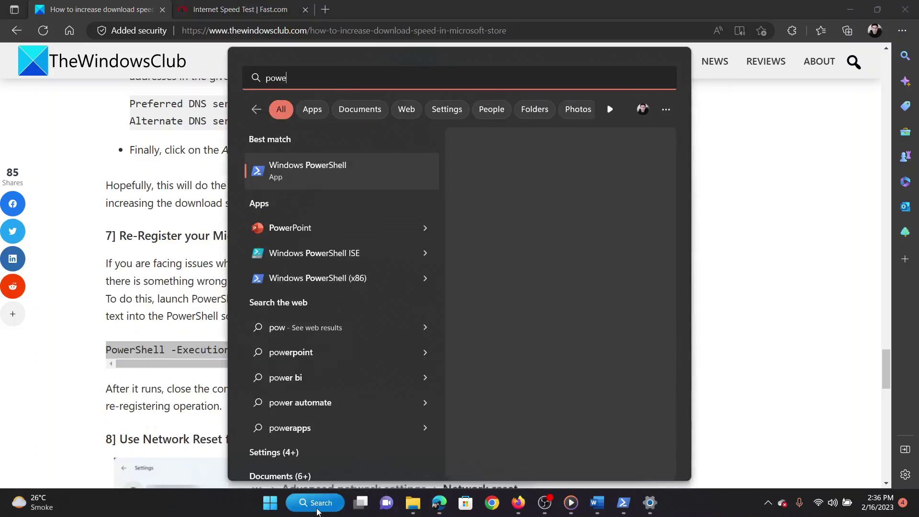
{"action": "type", "text": "r"}
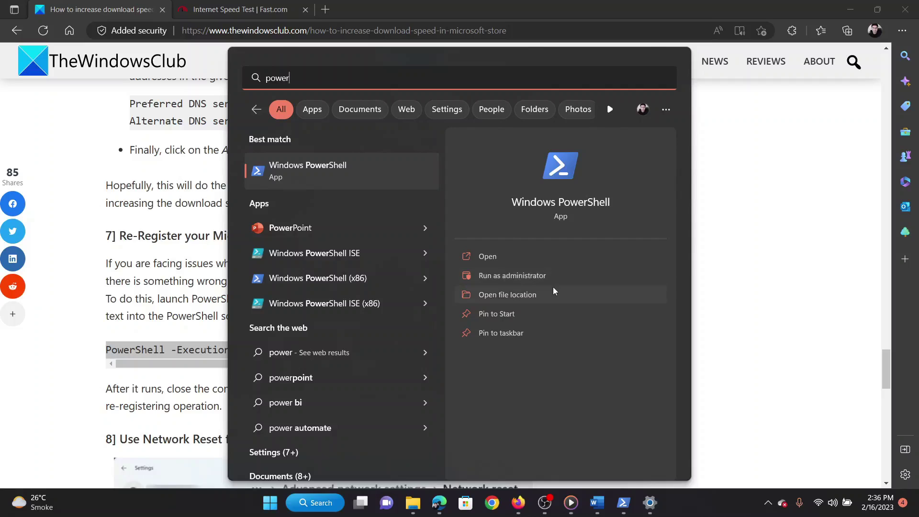
{"action": "left_click", "coordinate": [623, 503]}
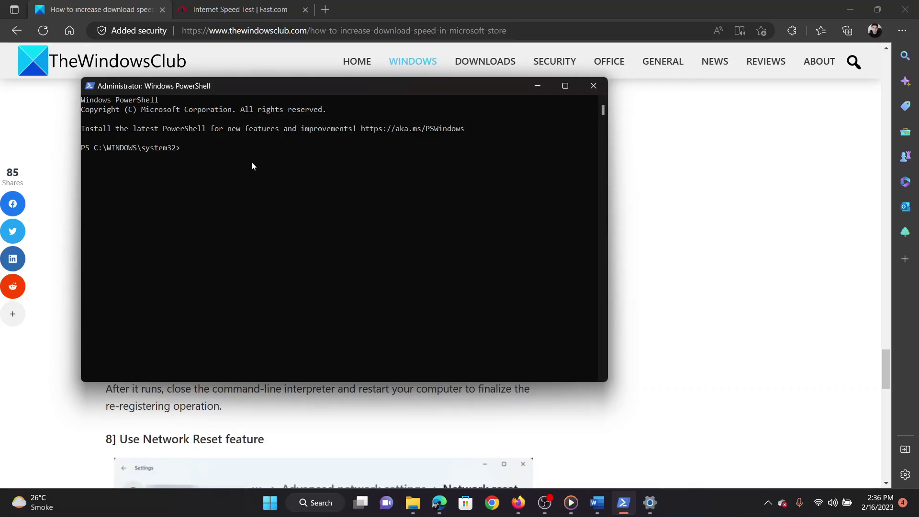
{"action": "right_click", "coordinate": [251, 166]}
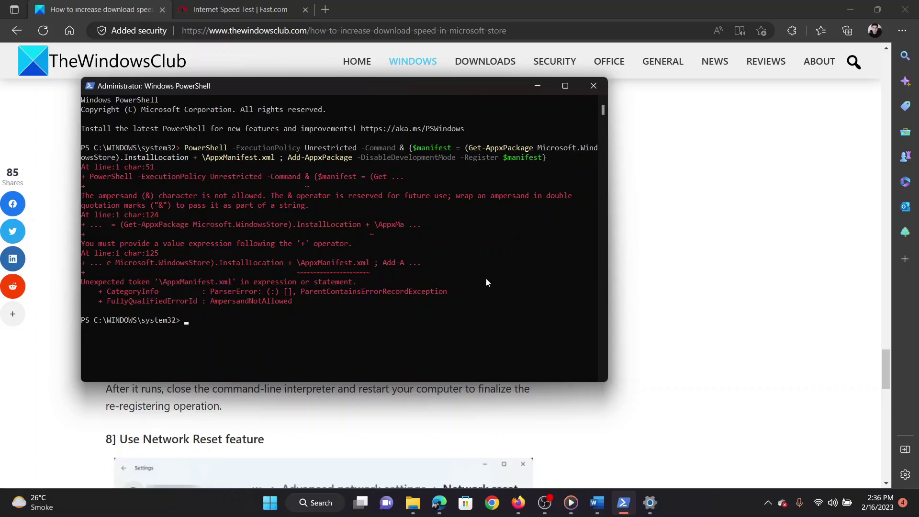
{"action": "left_click", "coordinate": [643, 334]}
{"action": "left_click", "coordinate": [594, 352]}
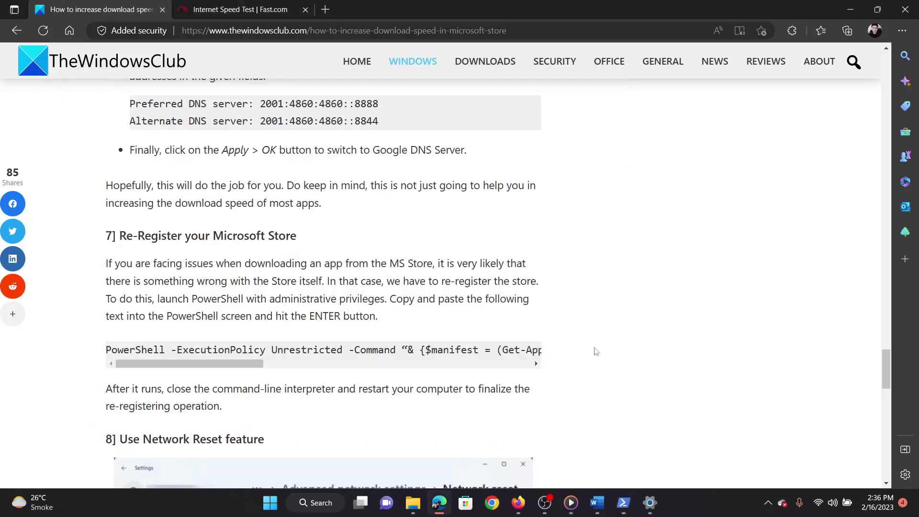
{"action": "scroll", "coordinate": [352, 392], "scroll_direction": "down", "scroll_amount": 3}
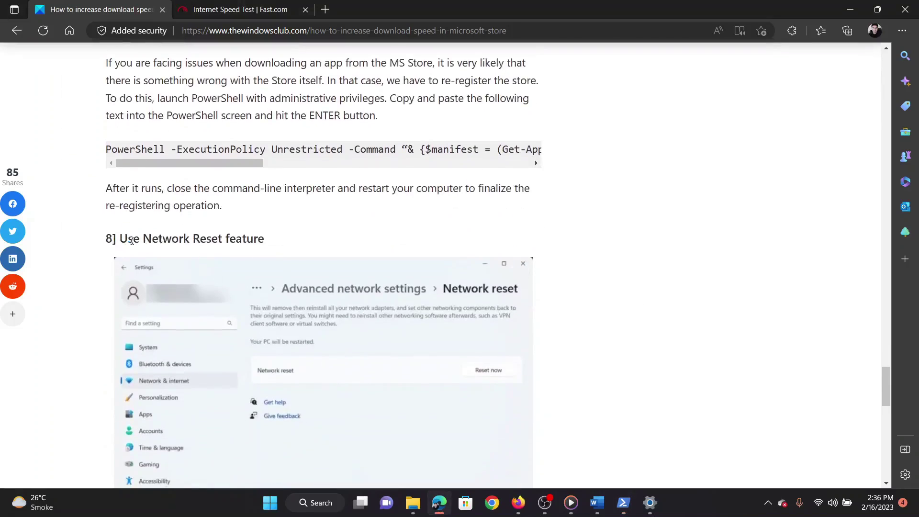
- Highlight the 'Use Network Reset feature' heading, view Settings' Network reset page, and close it unused
{"action": "left_click_drag", "start_coordinate": [128, 239], "coordinate": [263, 239]}
{"action": "left_click", "coordinate": [327, 253]}
{"action": "right_click", "coordinate": [270, 503]}
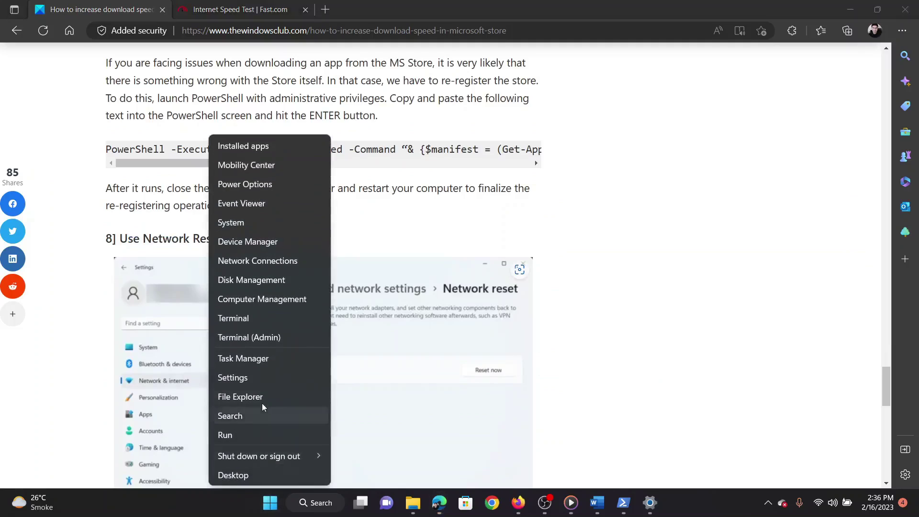
{"action": "left_click", "coordinate": [263, 378]}
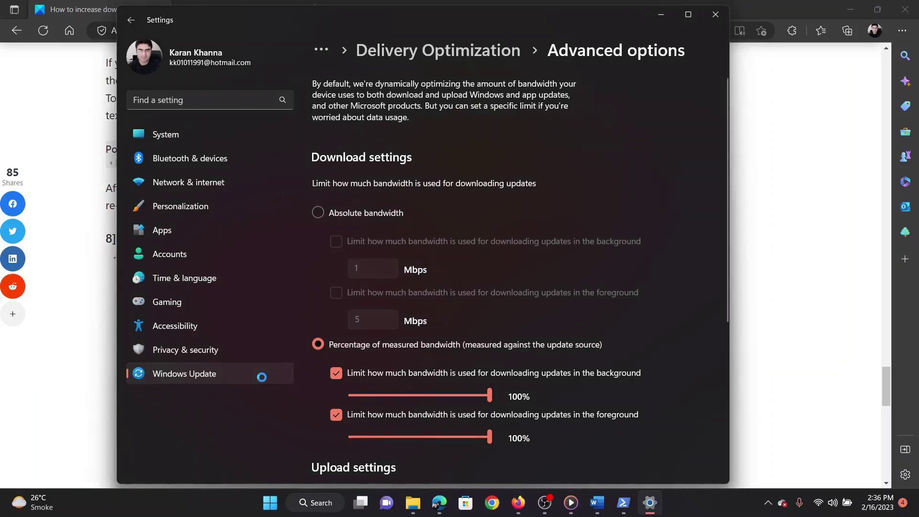
{"action": "left_click", "coordinate": [190, 184]}
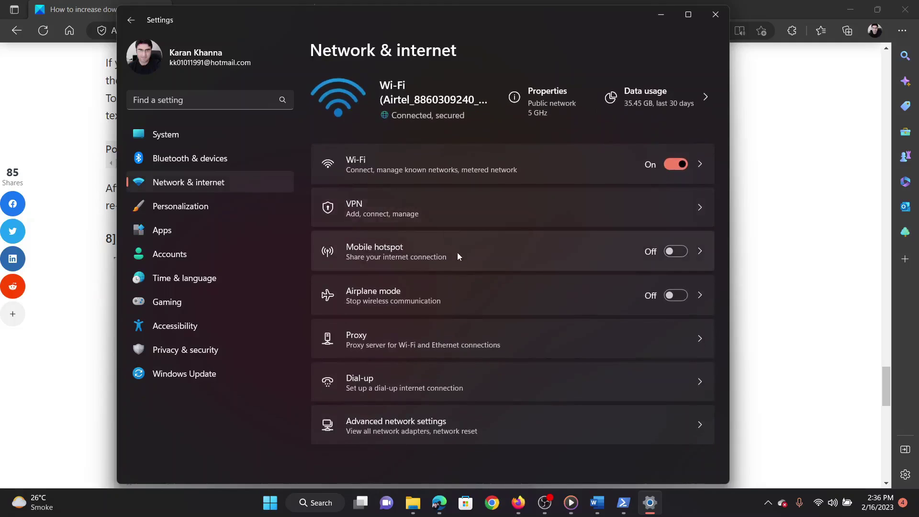
{"action": "left_click", "coordinate": [448, 417]}
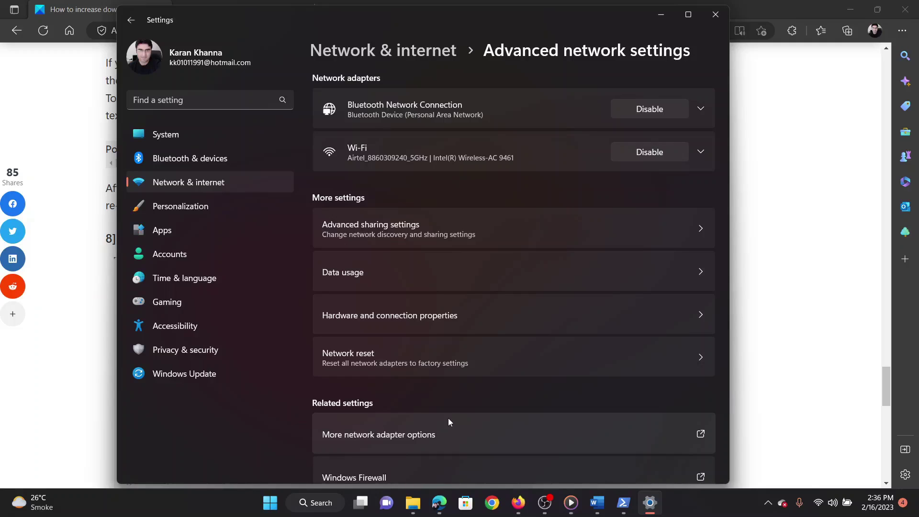
{"action": "left_click", "coordinate": [433, 356]}
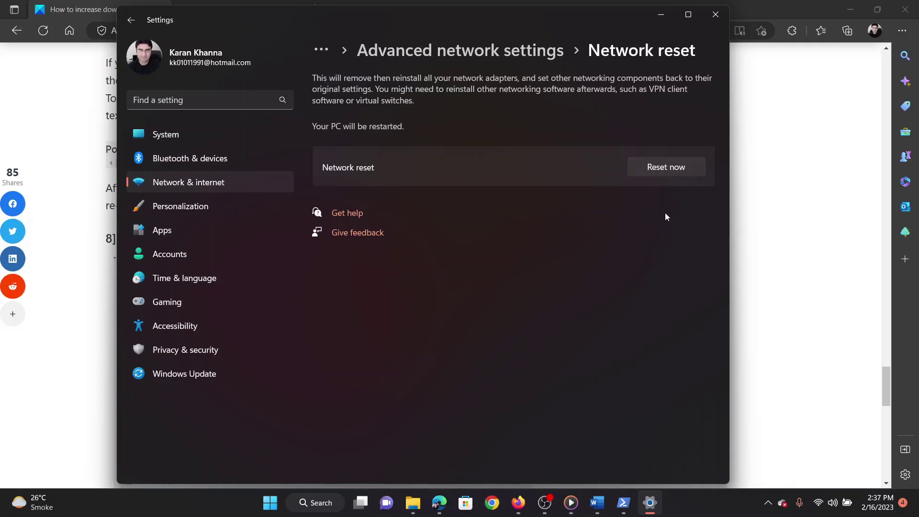
{"action": "left_click", "coordinate": [713, 13]}
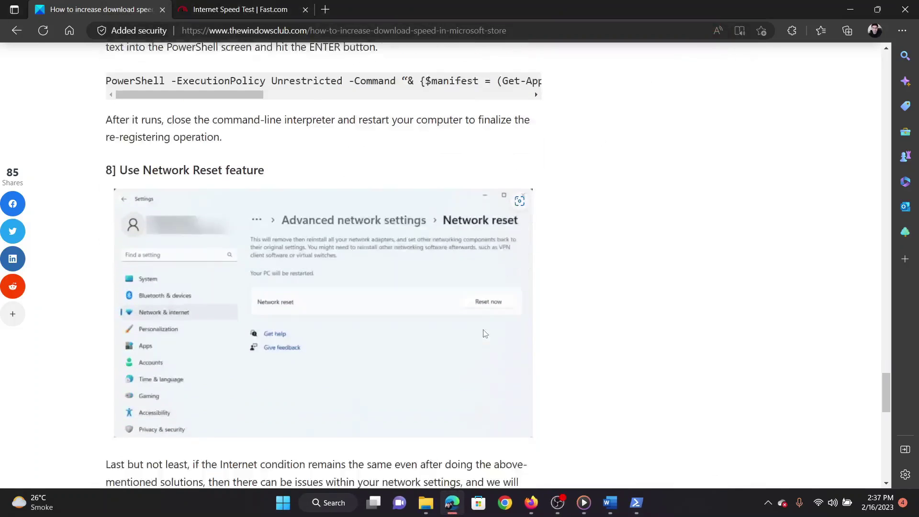
{"action": "scroll", "coordinate": [483, 333], "scroll_direction": "down", "scroll_amount": 5}
{"action": "left_click_drag", "start_coordinate": [885, 403], "coordinate": [890, 57]}
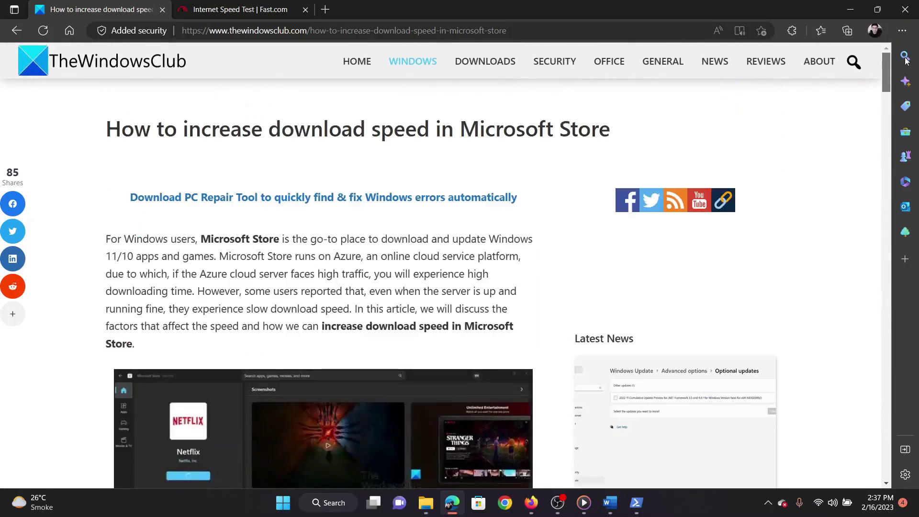
- Select the Microsoft Store download-speed article title, then clear the highlight
{"action": "triple_click", "coordinate": [255, 133]}
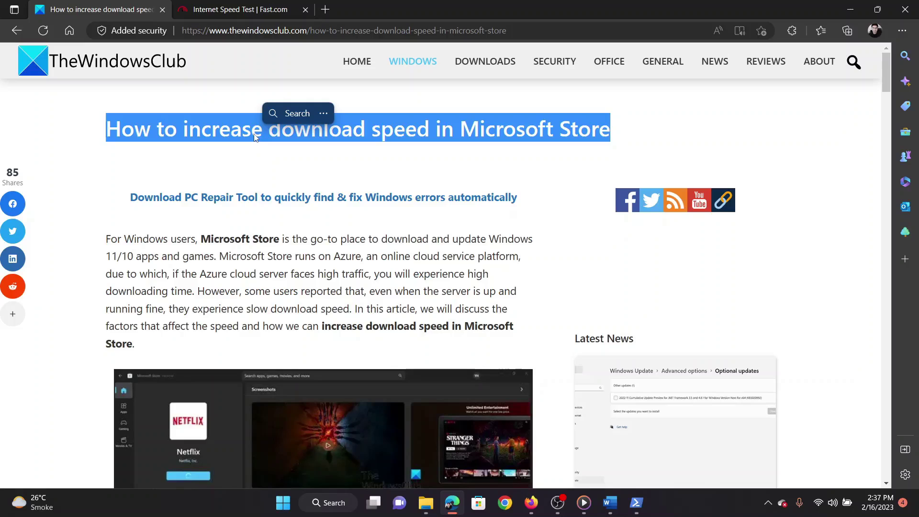
{"action": "left_click", "coordinate": [271, 265]}
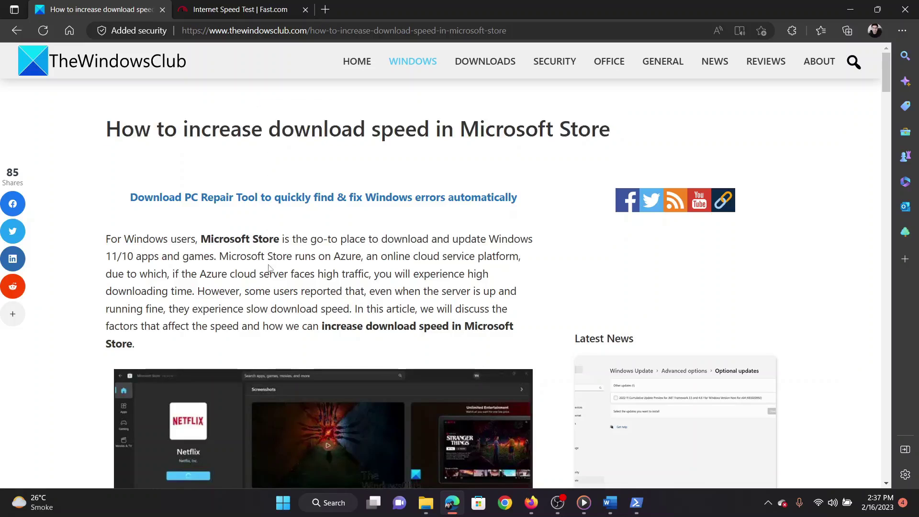